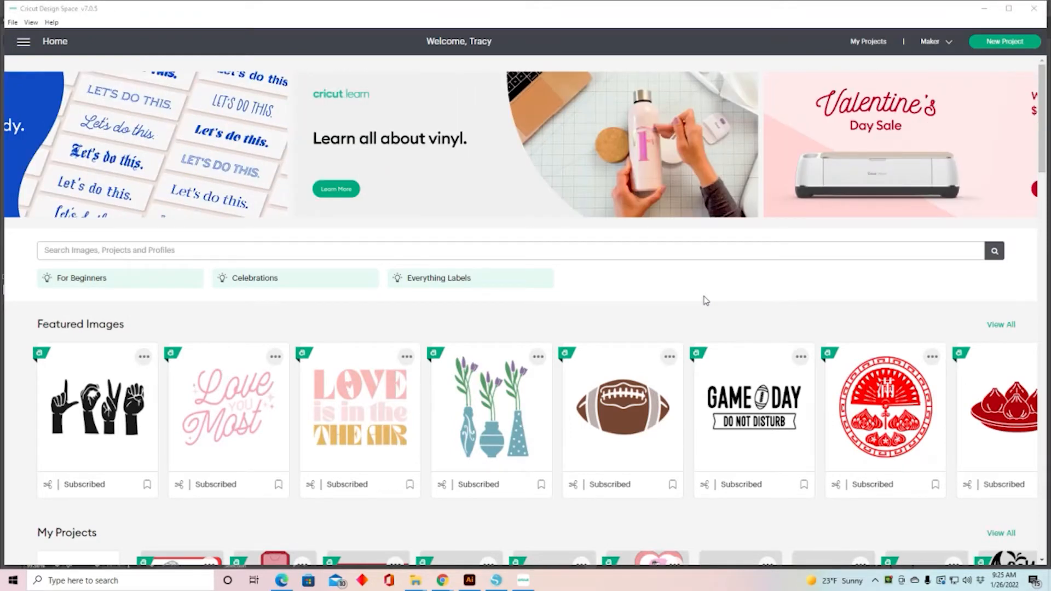
- Start a new project, replacing the unsaved one on the canvas
mouse_move(602, 347)
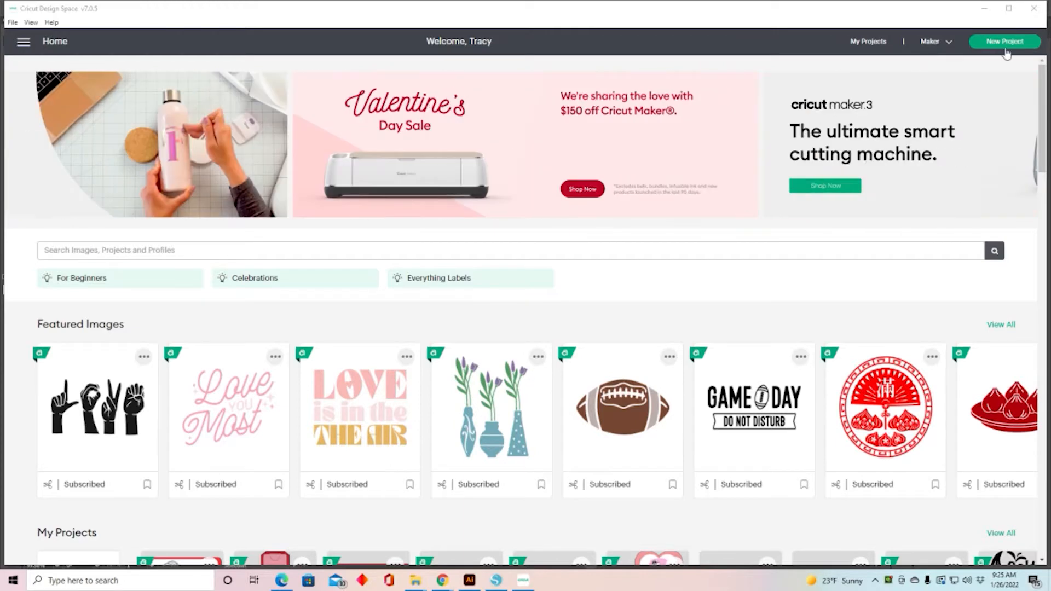
click(1009, 48)
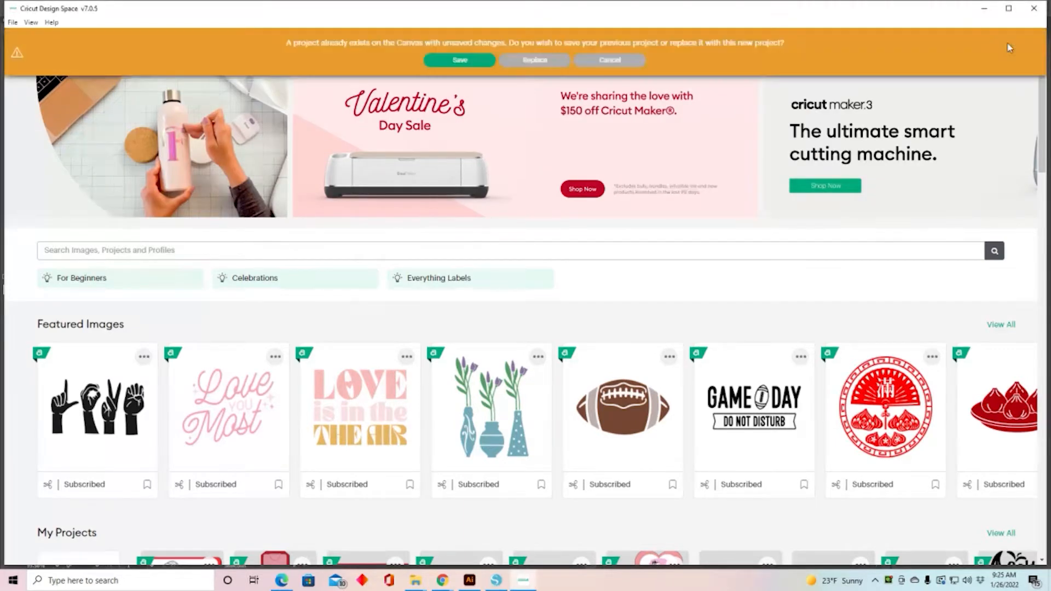
click(537, 62)
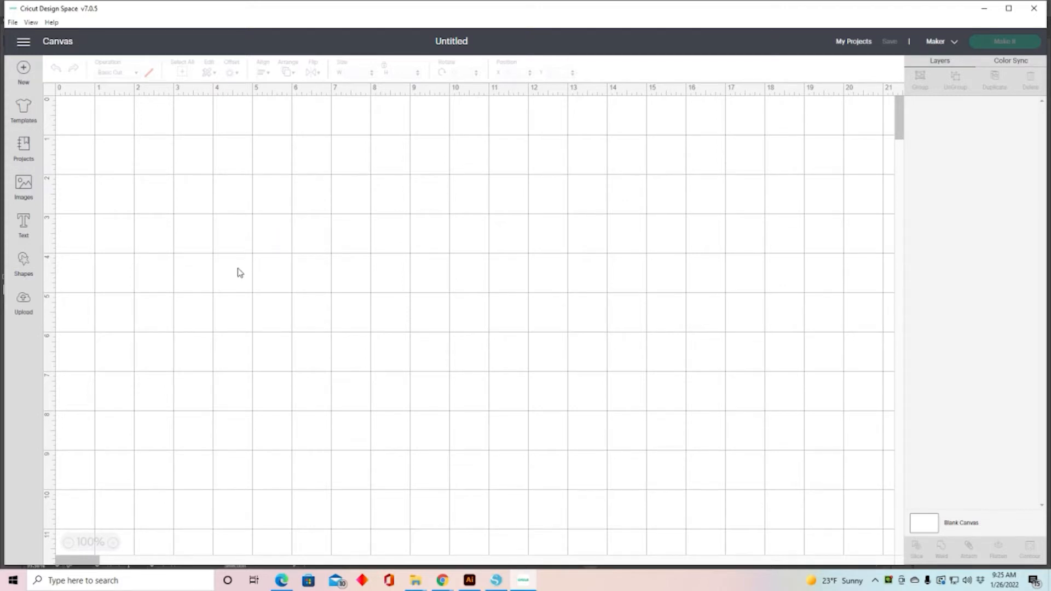
- Load the Valentine Gnome Printable Cards with Envelope score-lines SVG from the Design Space folder as an image upload
click(28, 301)
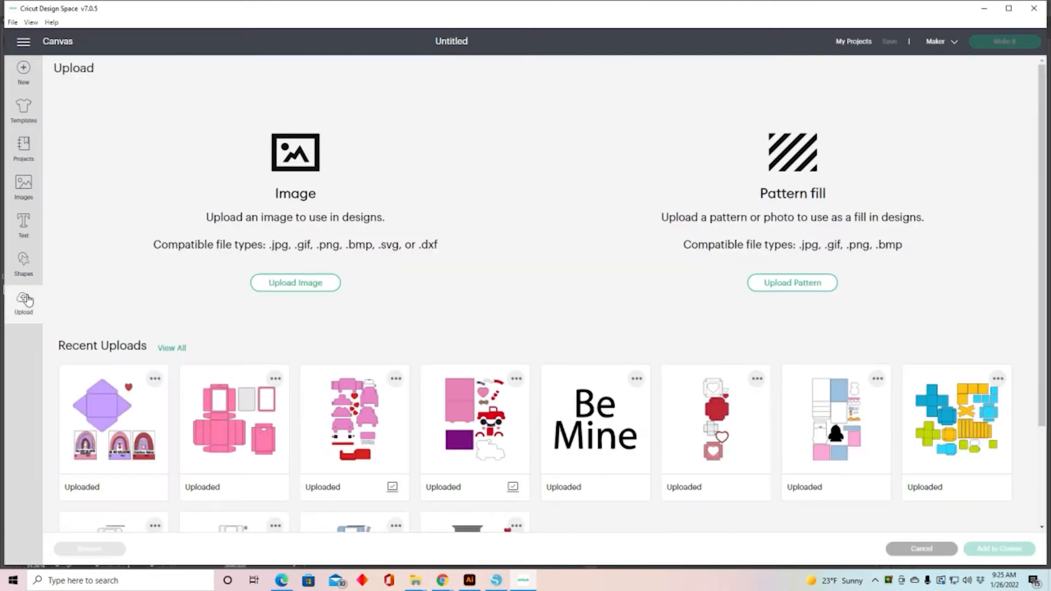
click(294, 284)
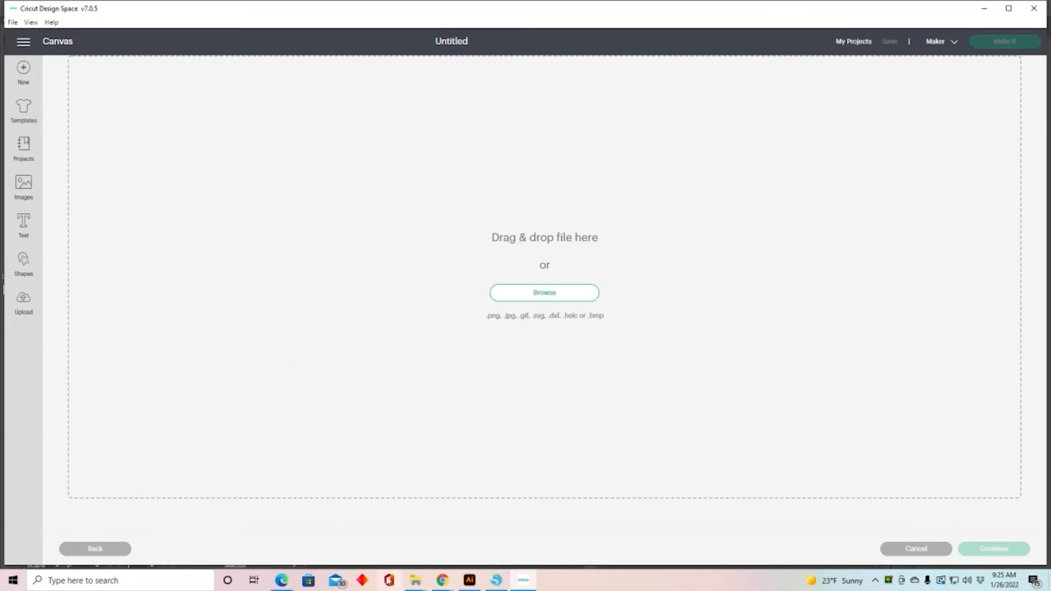
click(416, 580)
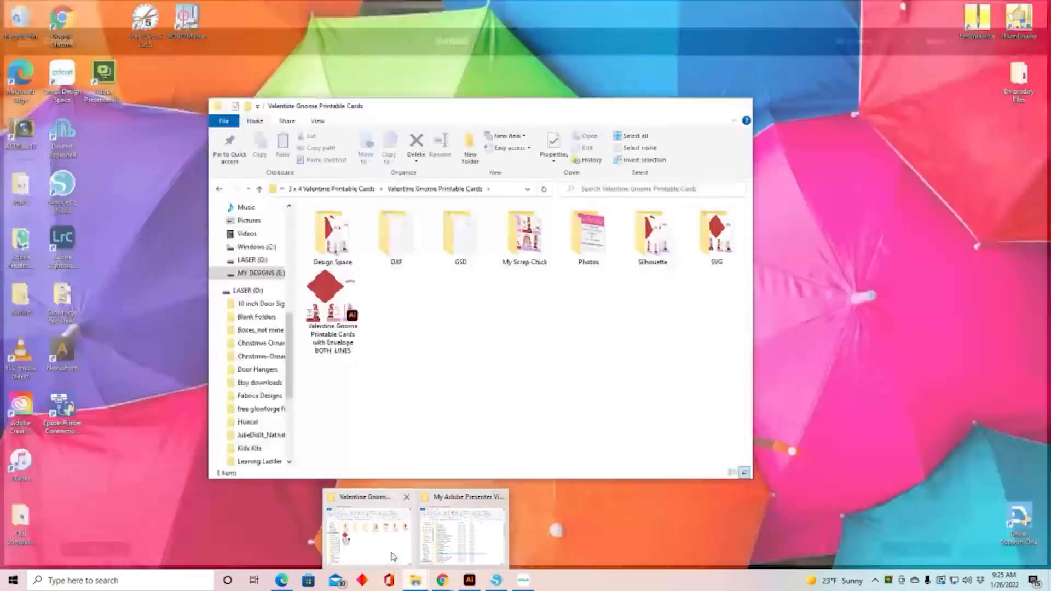
click(394, 563)
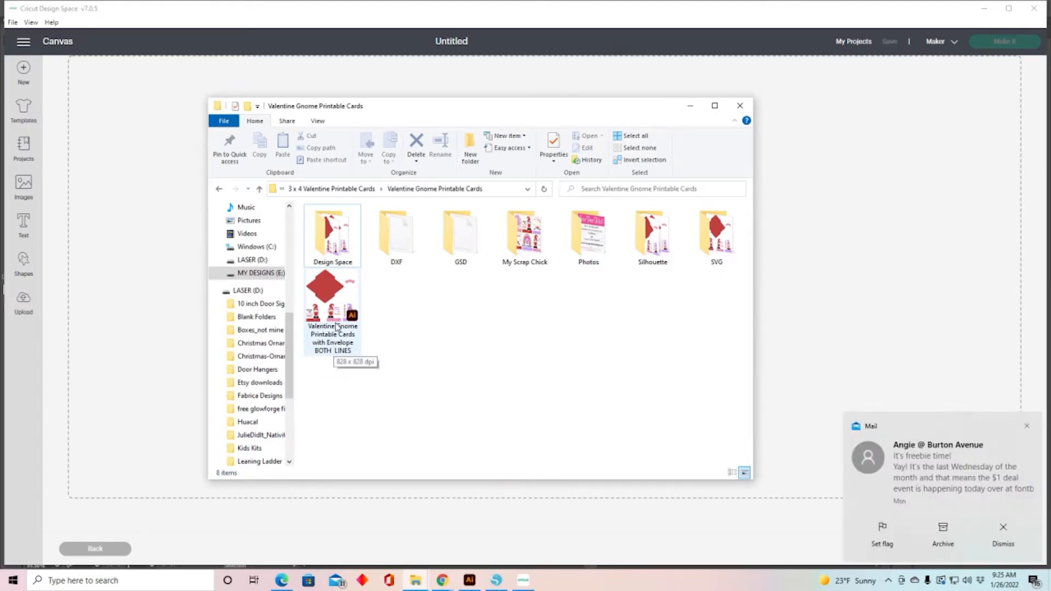
double_click(333, 239)
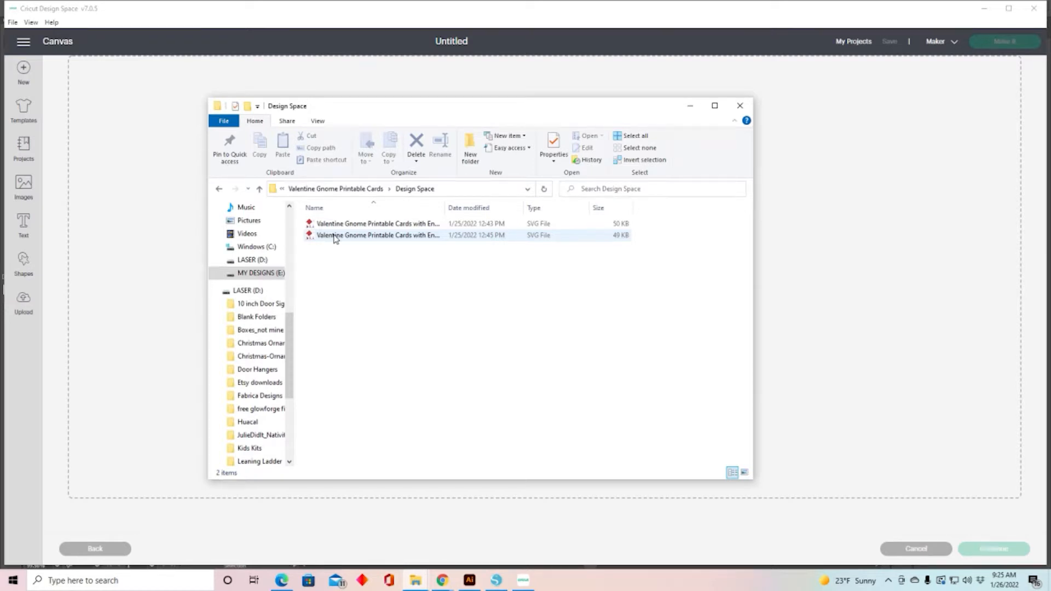
click(374, 238)
drag(376, 239, 838, 231)
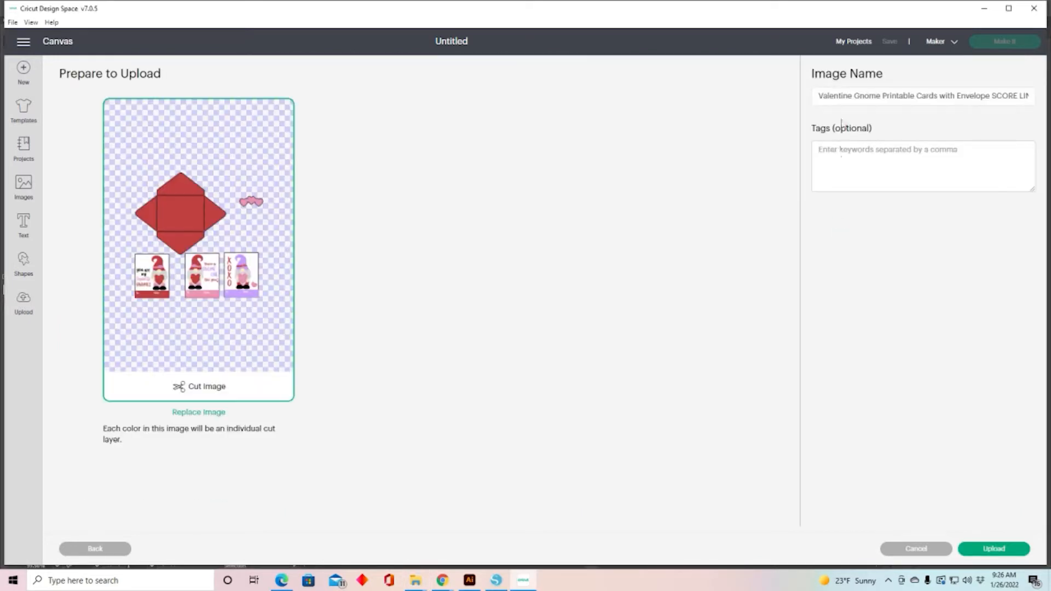
- Tag the image with "Paper Closet Designs, Valentines, Printable Cards" and upload it
click(964, 153)
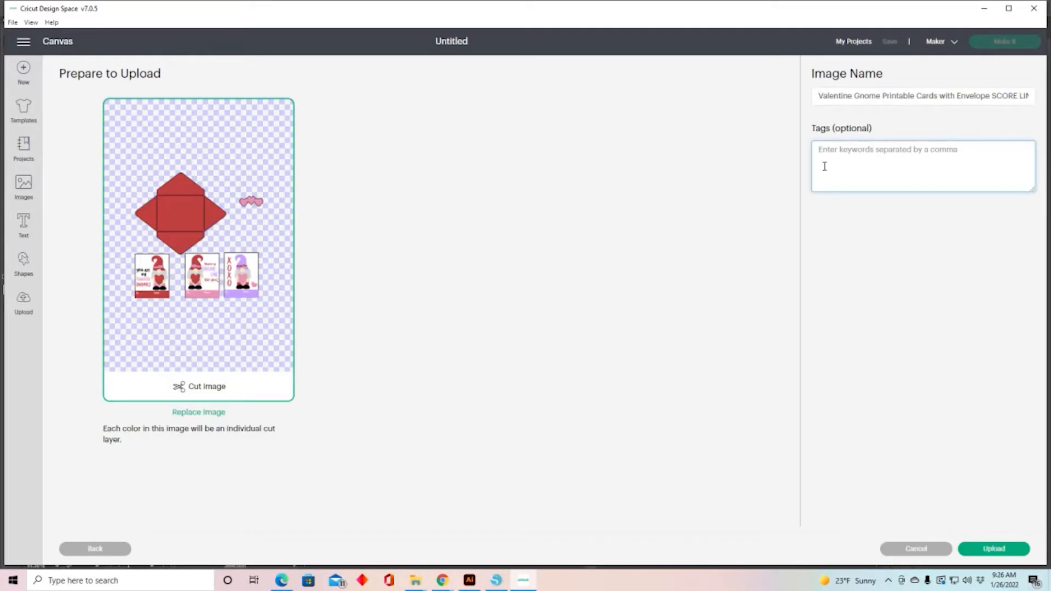
text(Paper Closet Designs, Valentines, Printable Car)
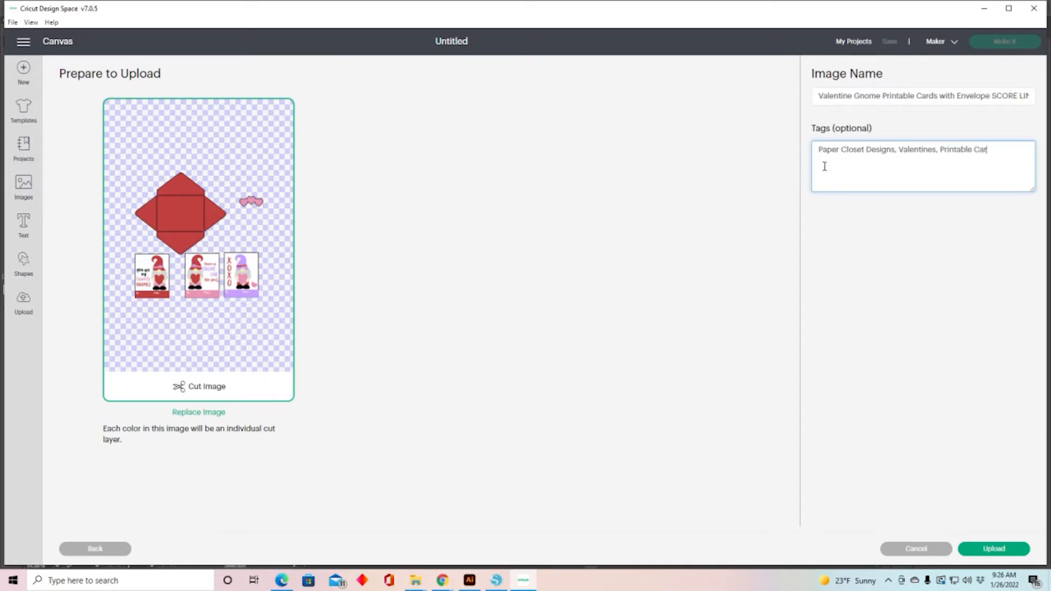
text(ds)
click(988, 556)
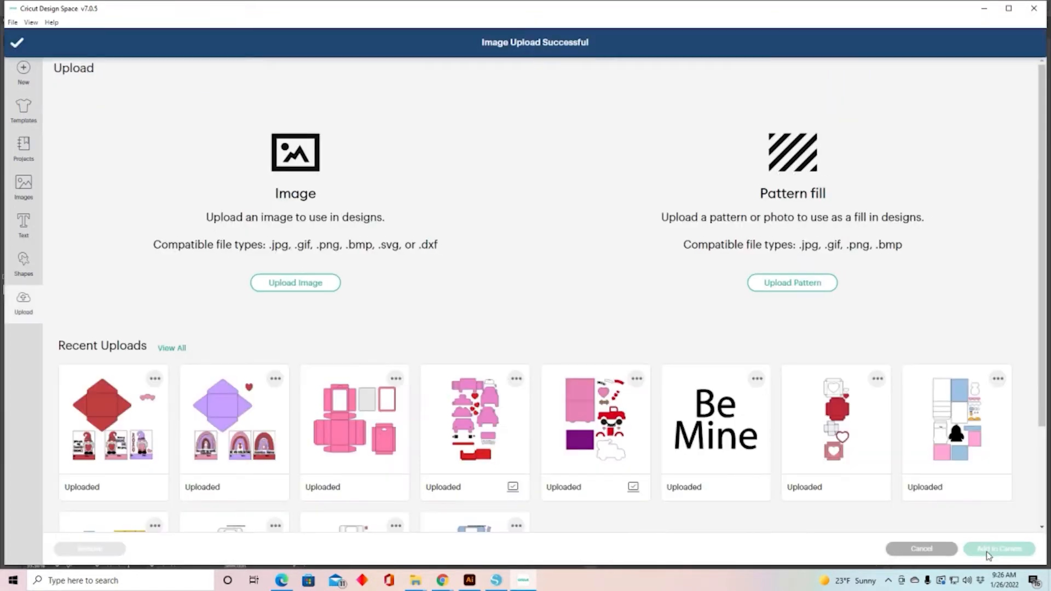
- Add the uploaded gnome cards and envelope design to the canvas and ungroup it
click(118, 469)
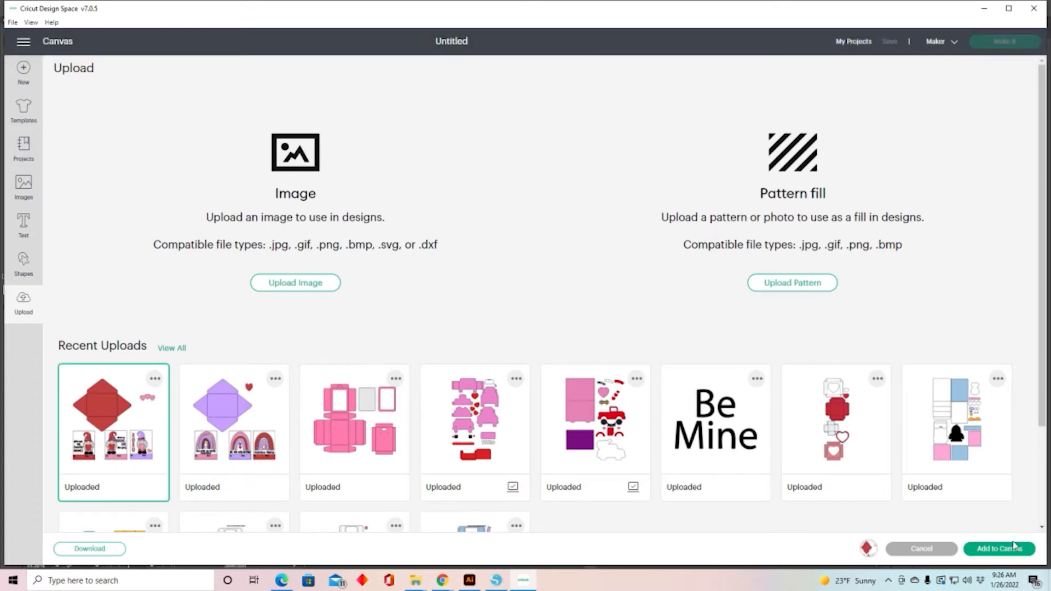
click(998, 550)
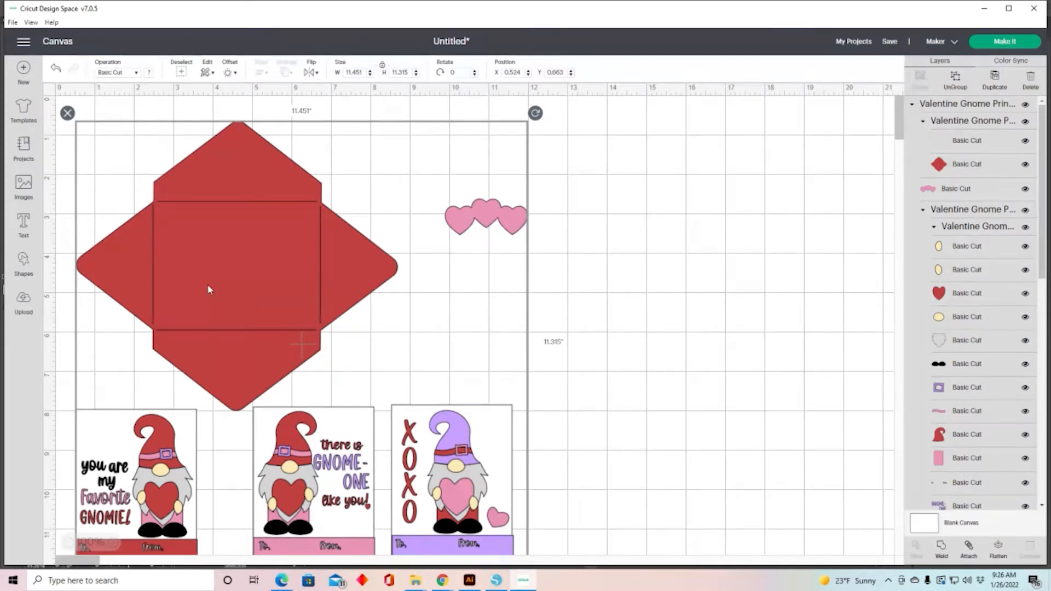
click(956, 82)
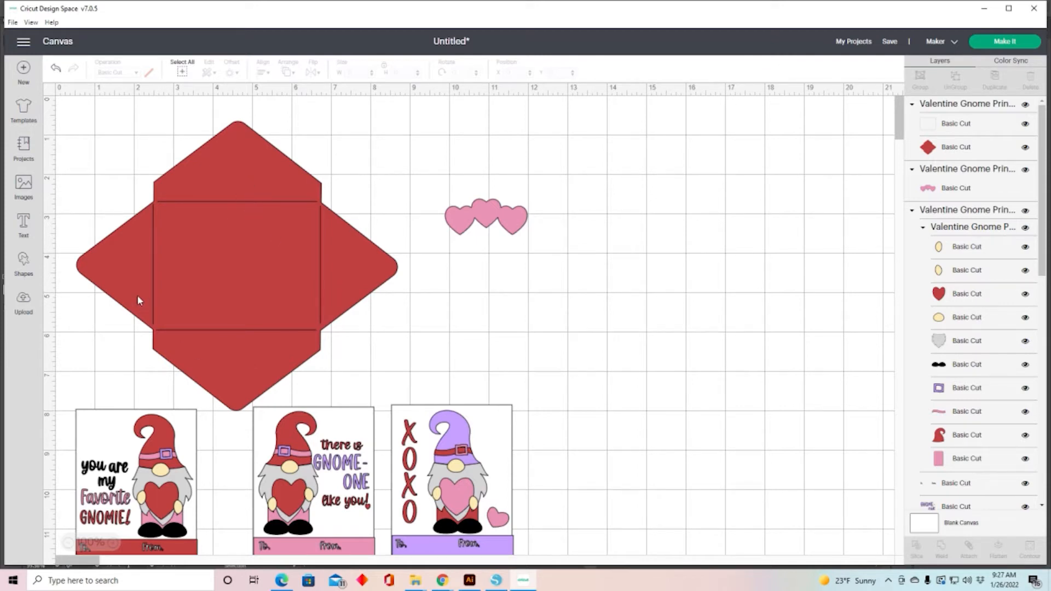
- Change the envelope's inner fold-line layer to Score and attach it to the red envelope
click(962, 127)
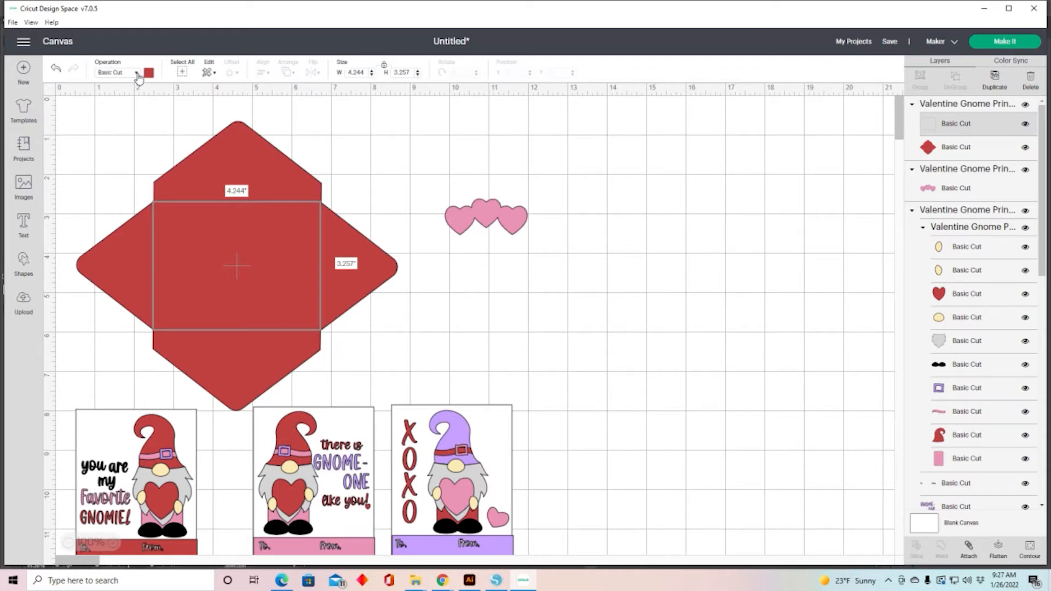
click(137, 75)
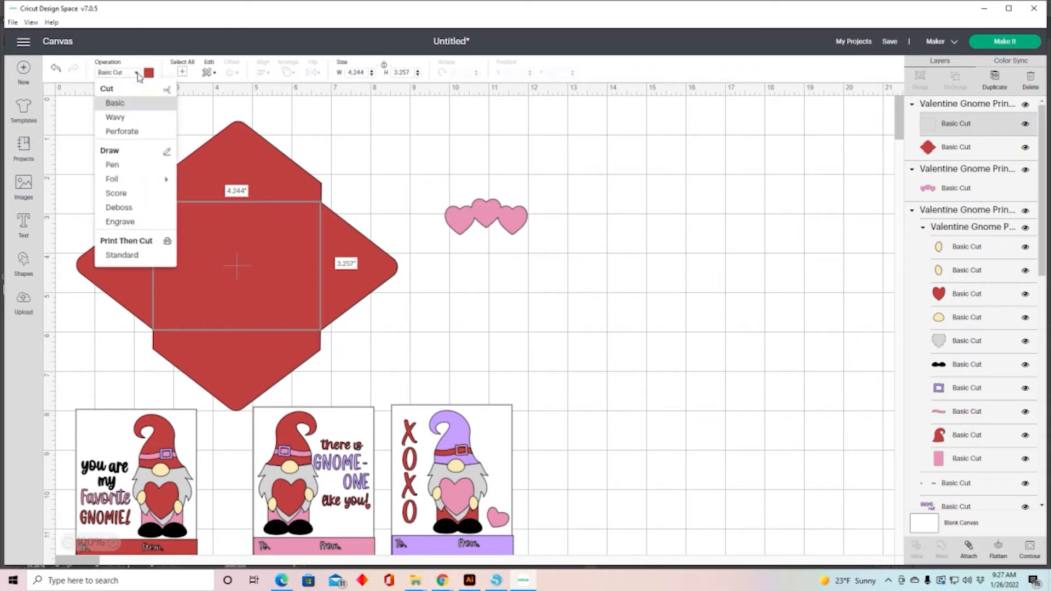
click(117, 193)
click(494, 298)
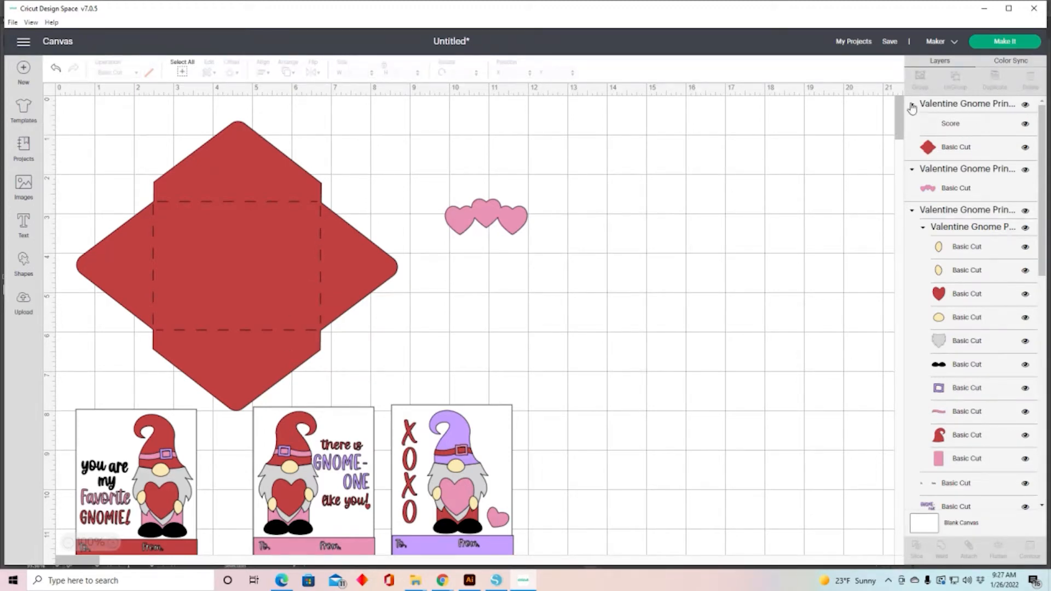
click(969, 107)
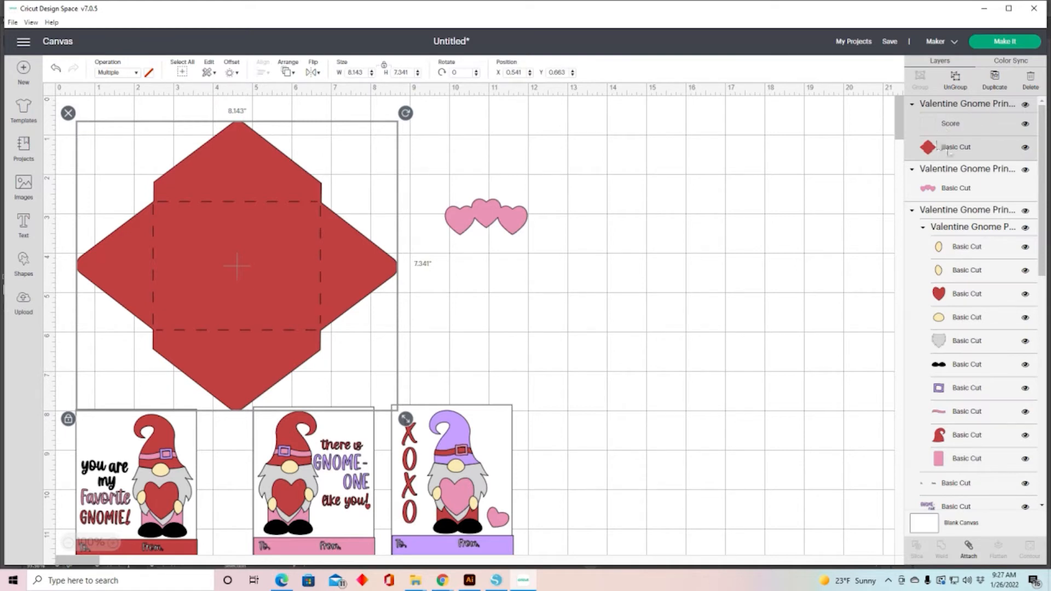
click(969, 549)
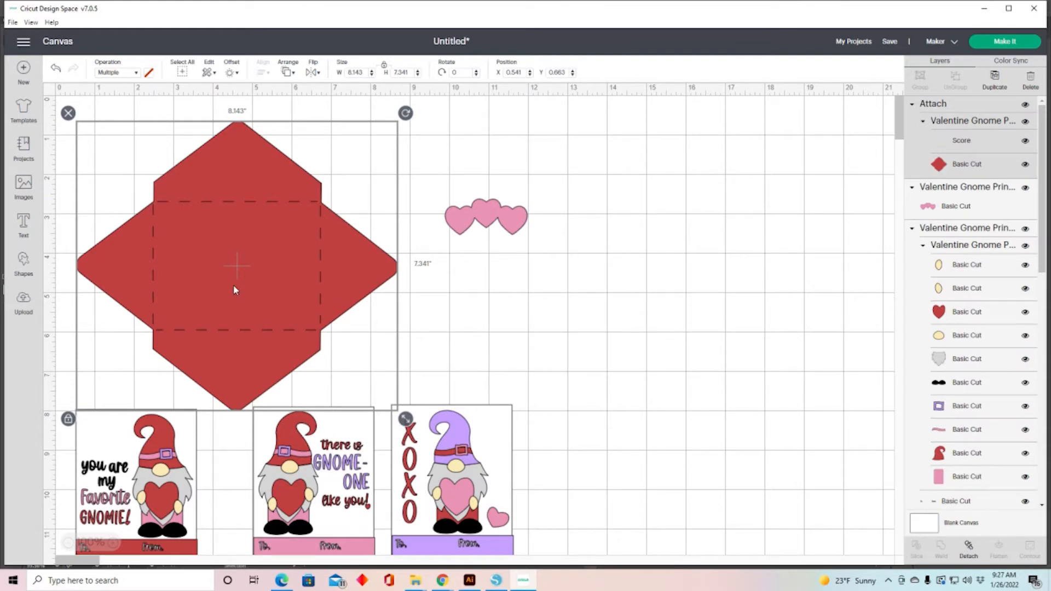
- Move the envelope and pink hearts to the right side of the canvas and line up the three gnome cards in a row
drag(235, 288, 728, 281)
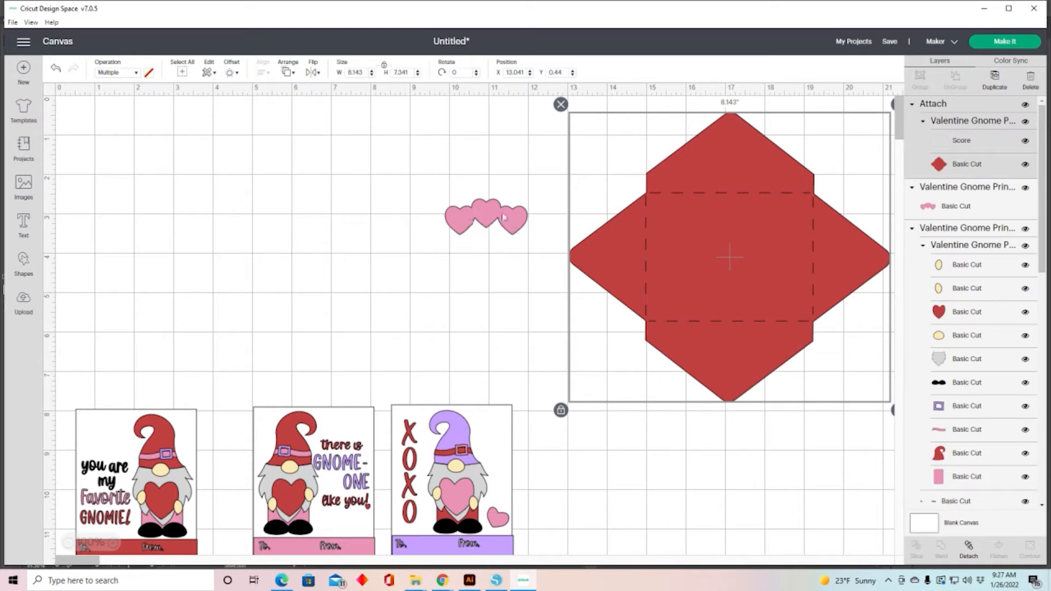
drag(512, 224, 616, 142)
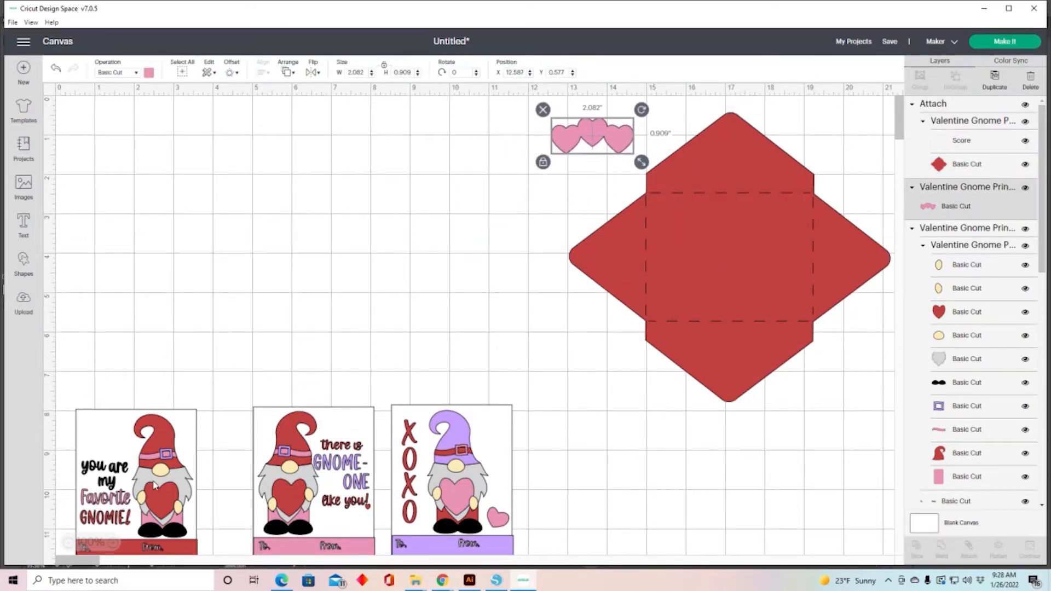
drag(155, 487, 181, 257)
drag(310, 509, 300, 284)
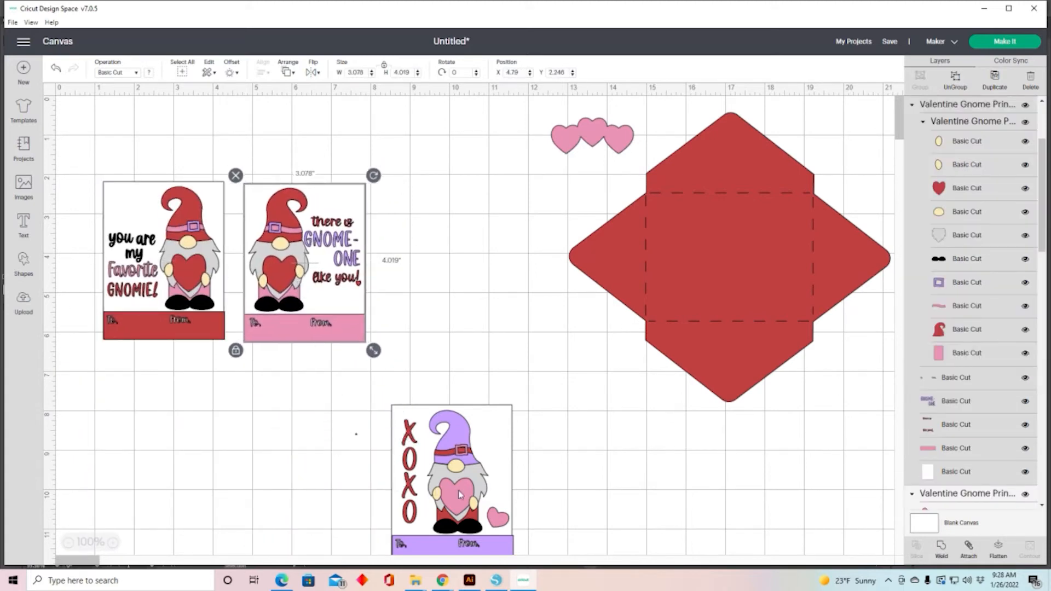
drag(464, 497, 467, 272)
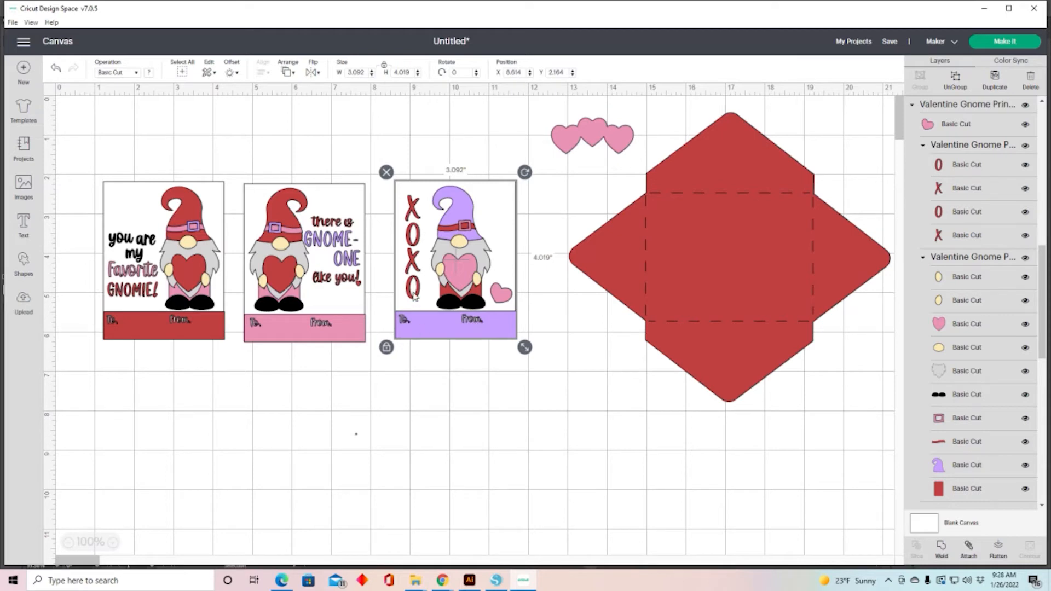
- Flatten each of the three gnome cards into its own Print Then Cut image and hide the stray black dot layer
click(999, 550)
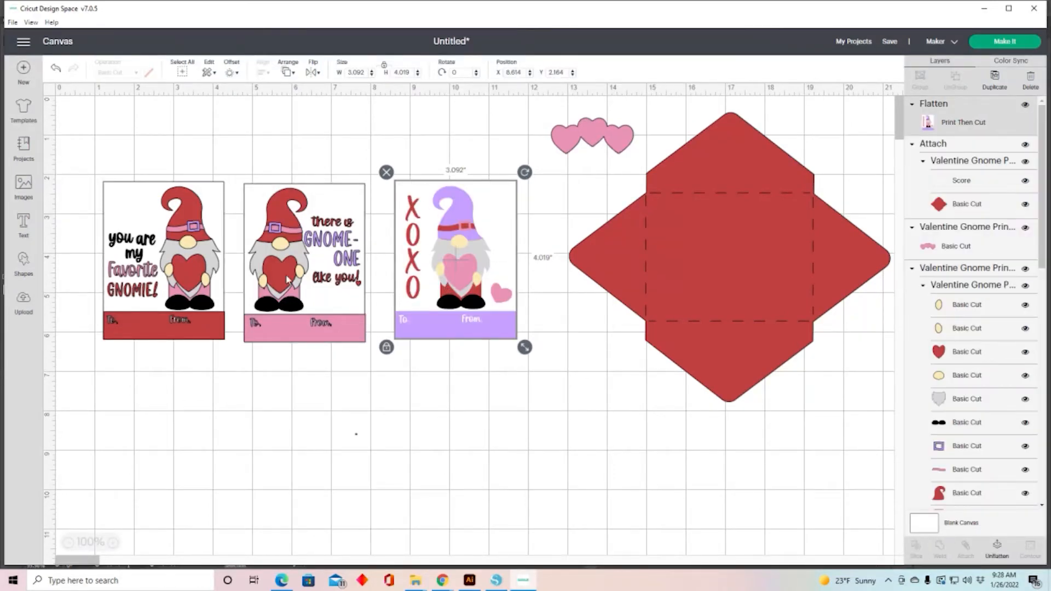
click(288, 279)
click(999, 549)
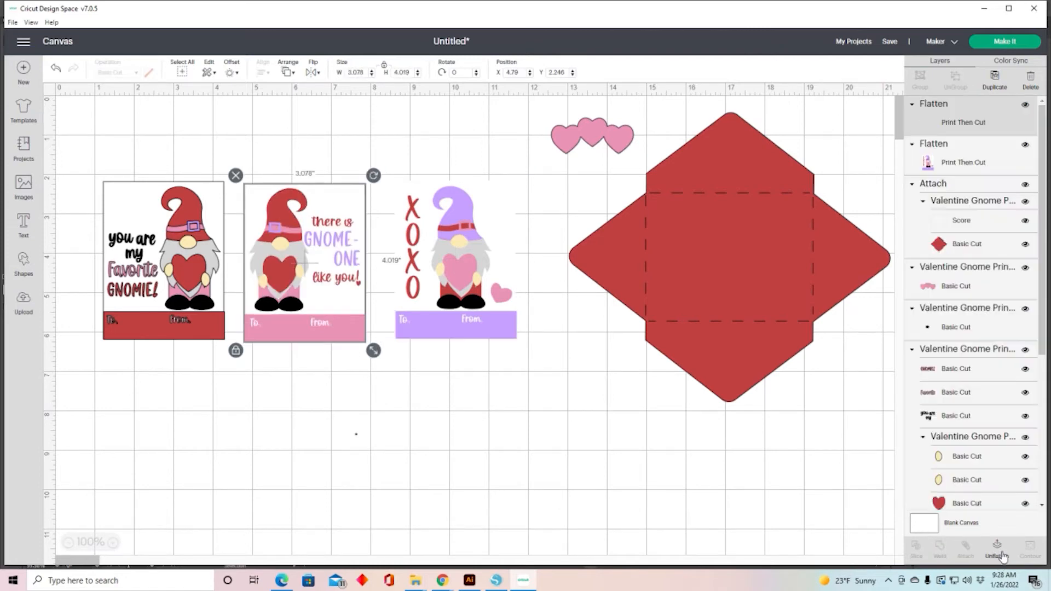
click(153, 274)
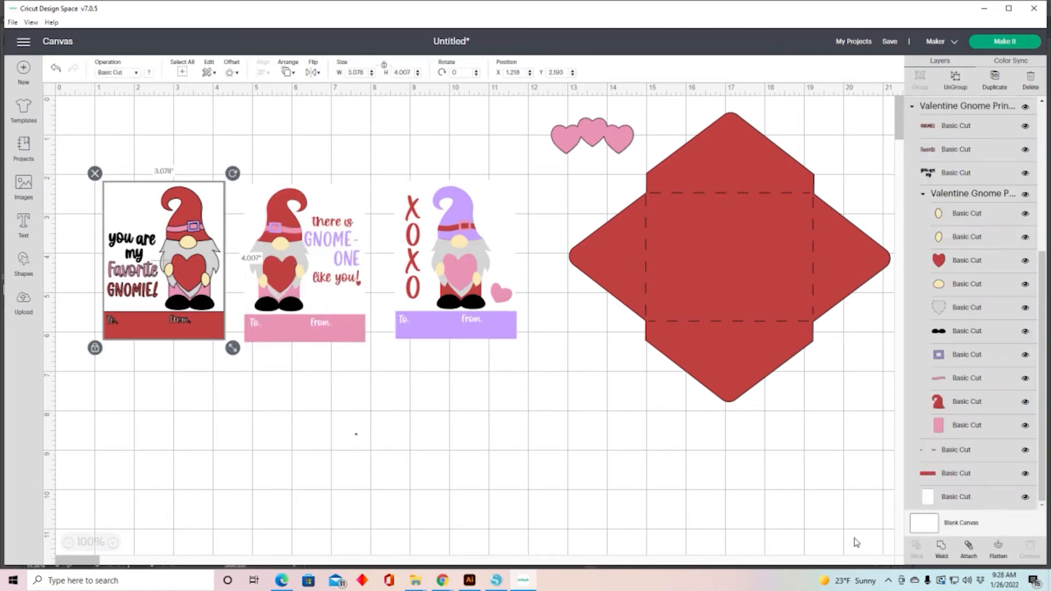
click(999, 550)
click(430, 465)
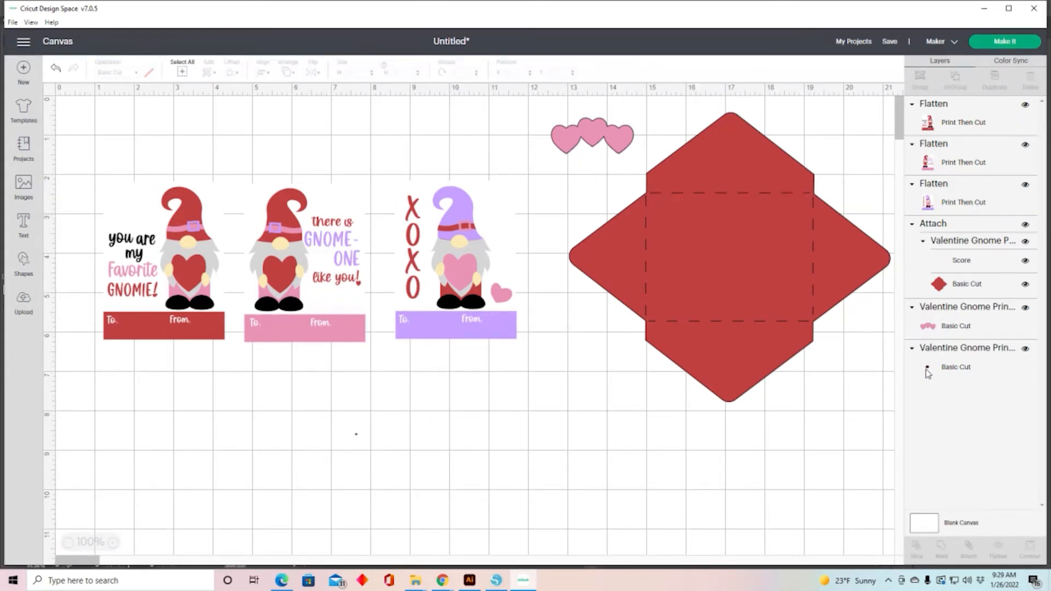
click(1026, 350)
- Preview the prepared mats for the printed cards, the scored envelope and the pink hearts, and return to the canvas
click(991, 43)
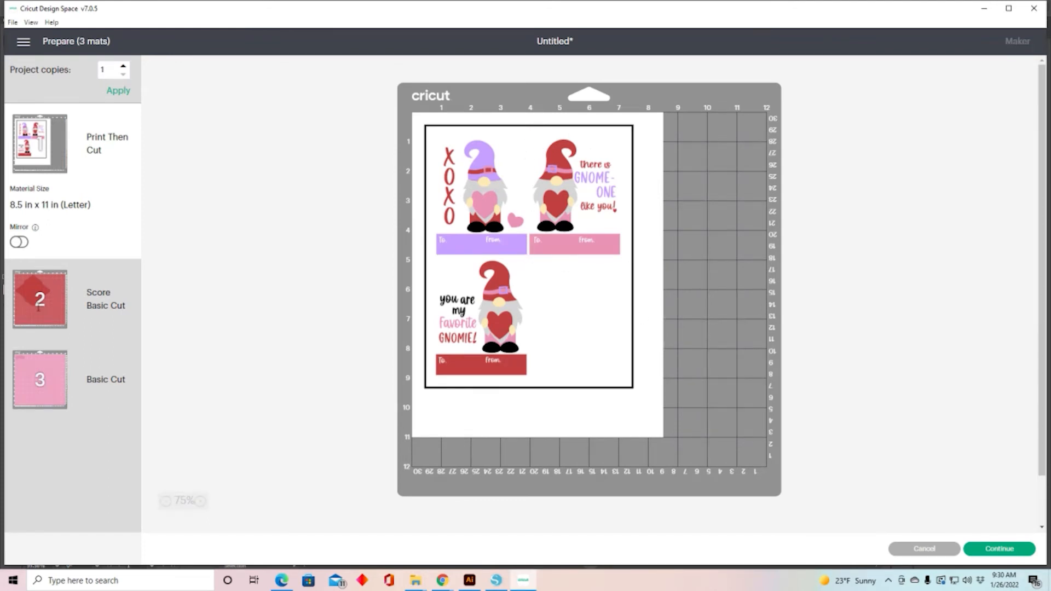
click(46, 304)
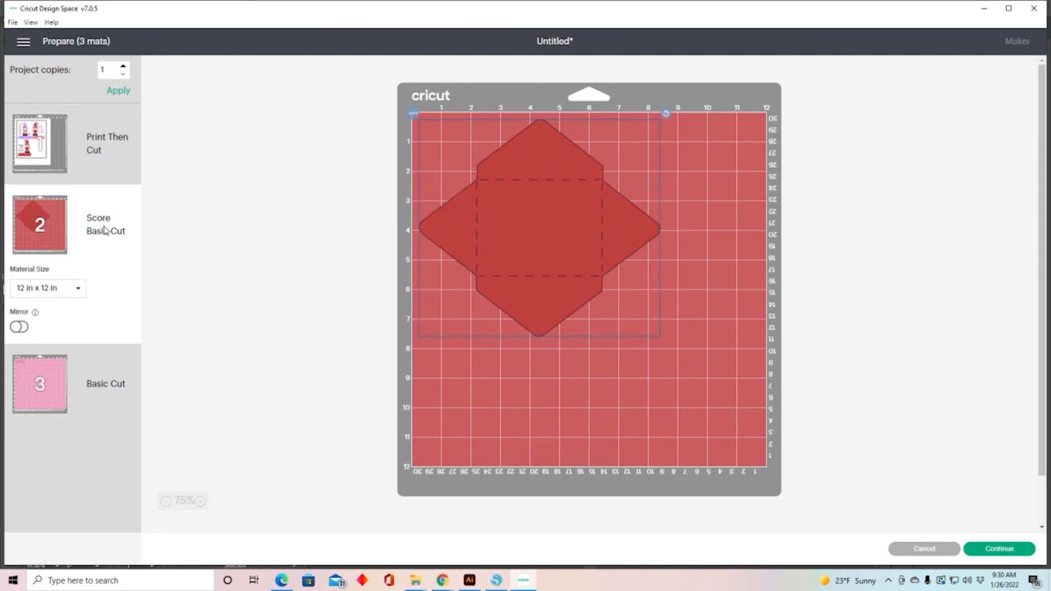
click(50, 403)
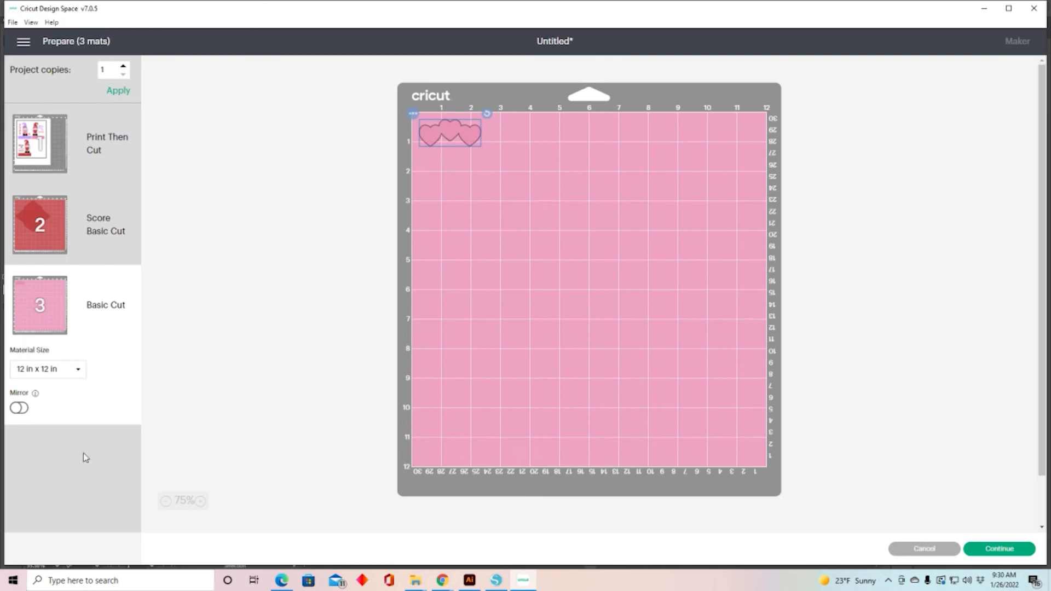
mouse_move(414, 581)
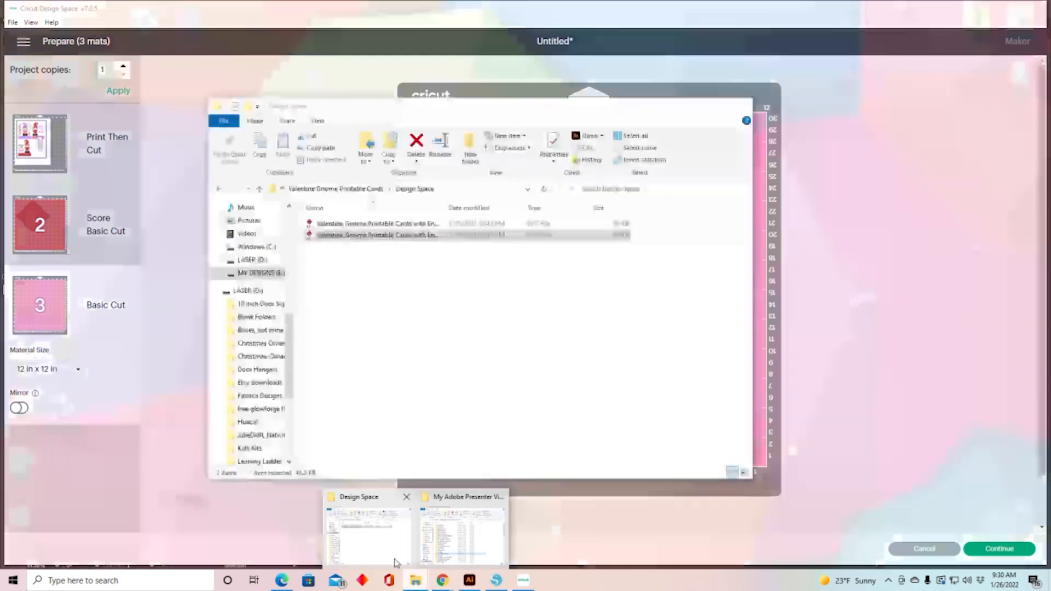
click(368, 524)
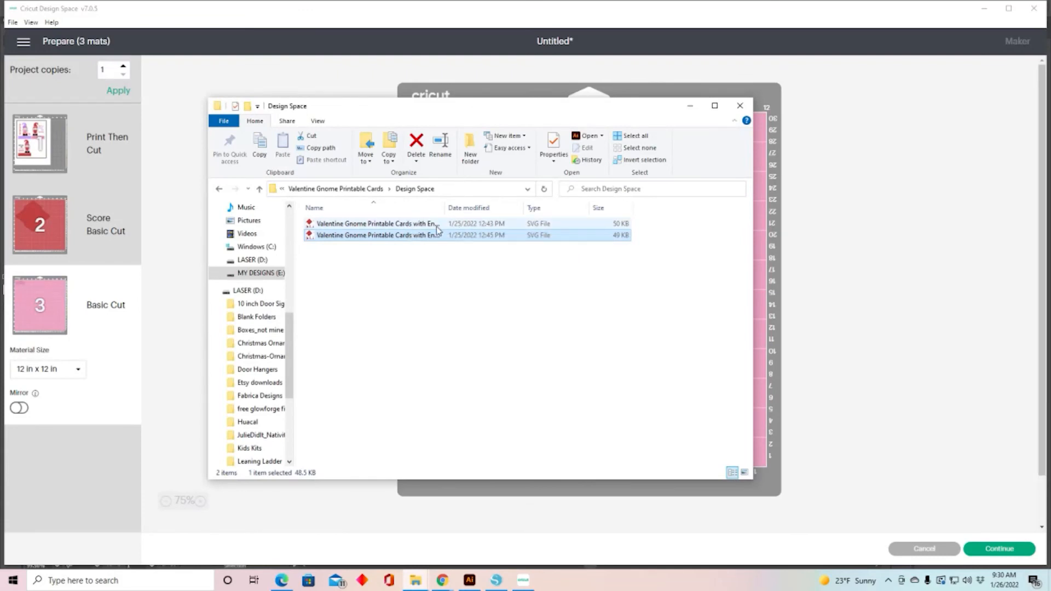
click(827, 234)
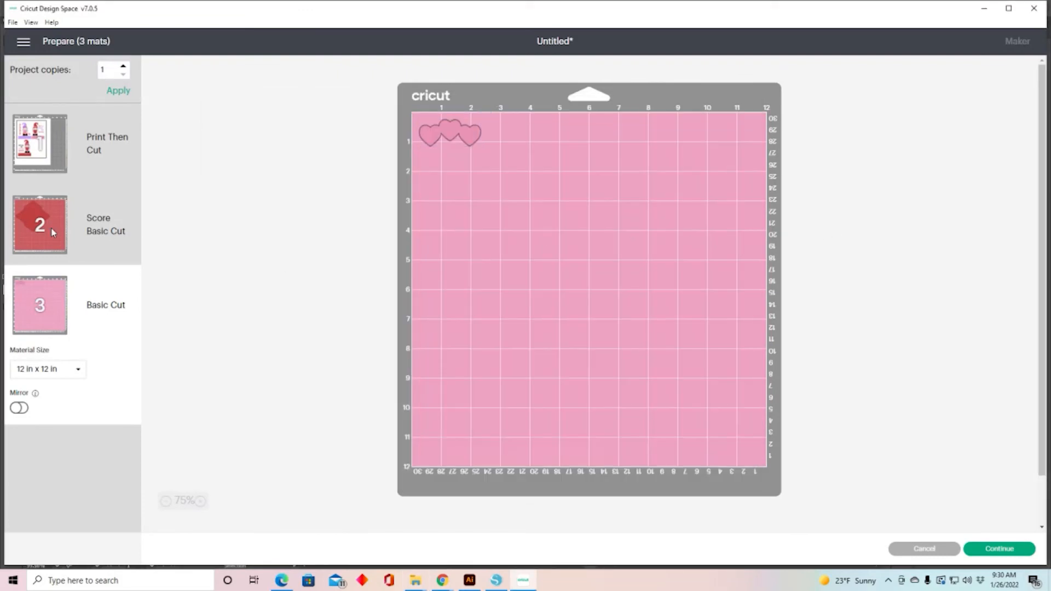
click(41, 224)
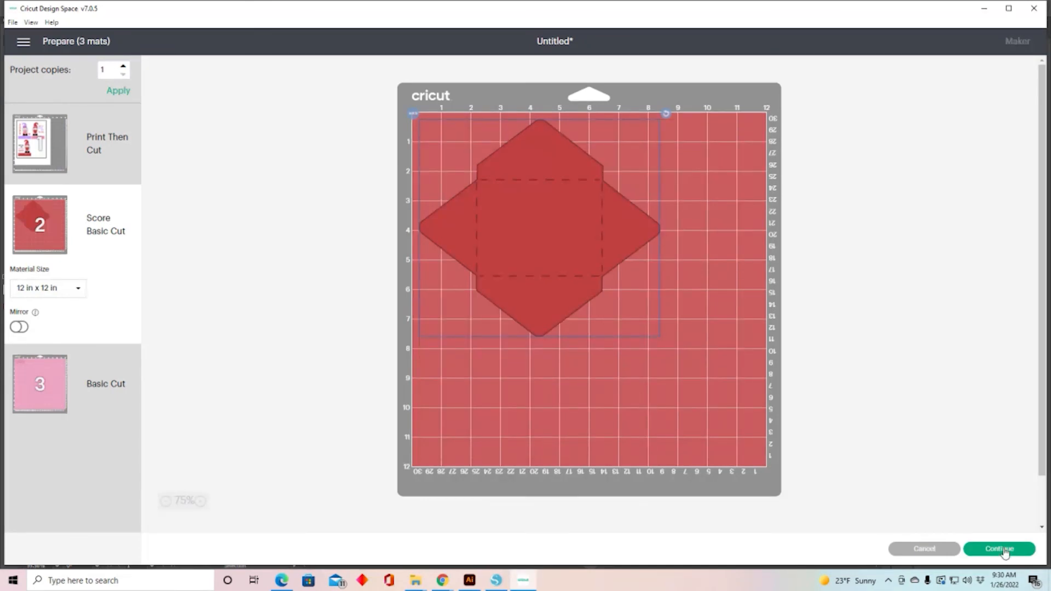
click(937, 551)
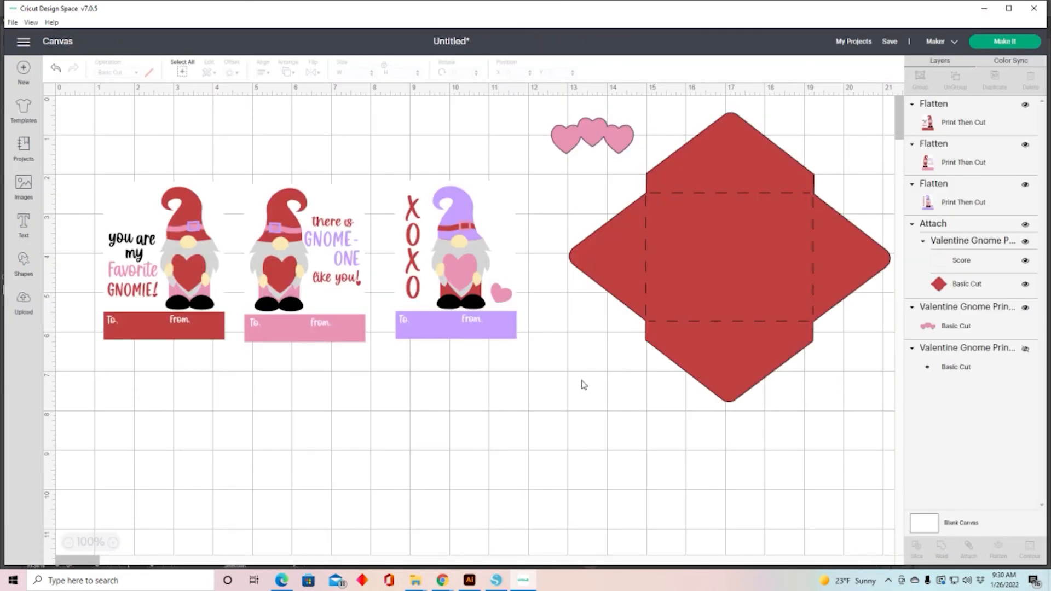